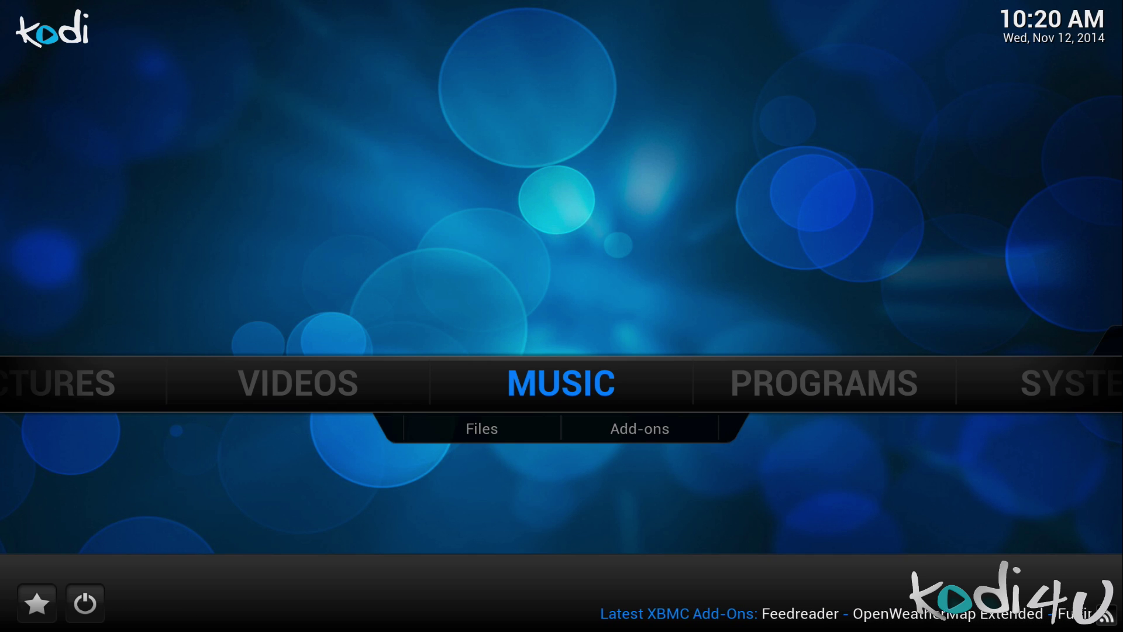
Open Settings > Add-ons and dismiss the First run help dialog
key(Right)
key(Right)
key(Down)
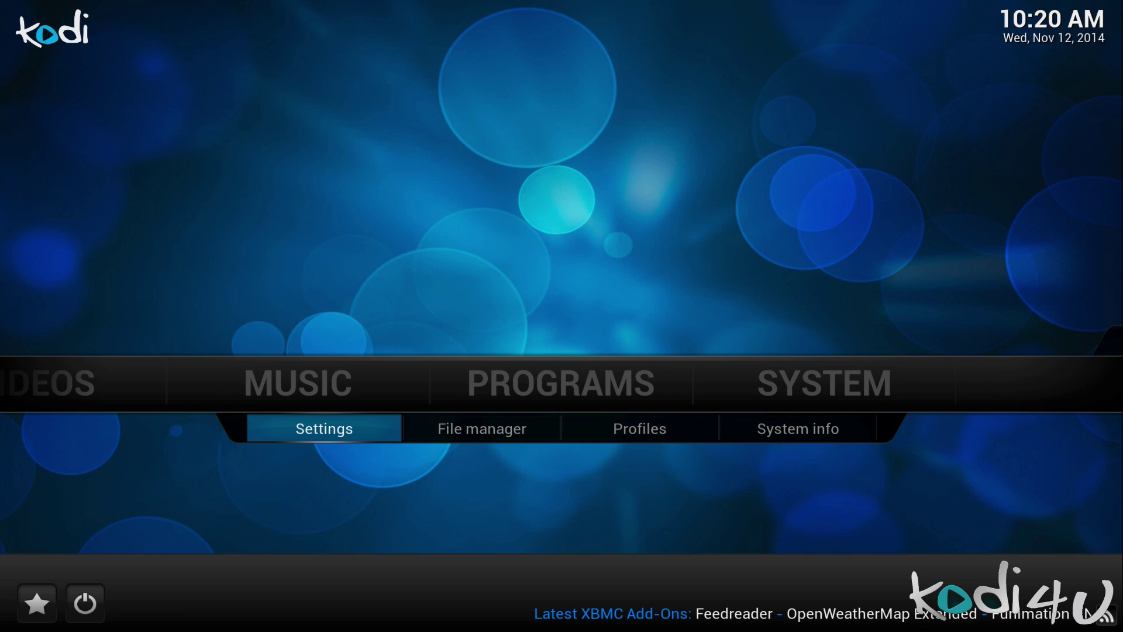
key(Return)
key(Down)
key(Down)
key(Down)
key(Down)
key(Down)
key(Down)
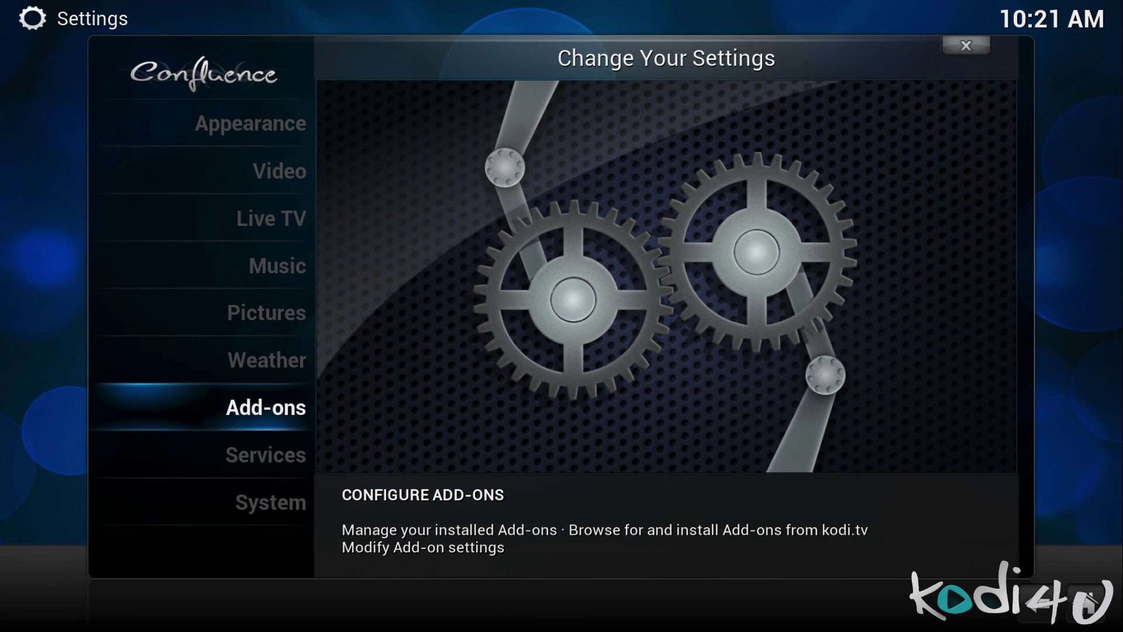
key(Return)
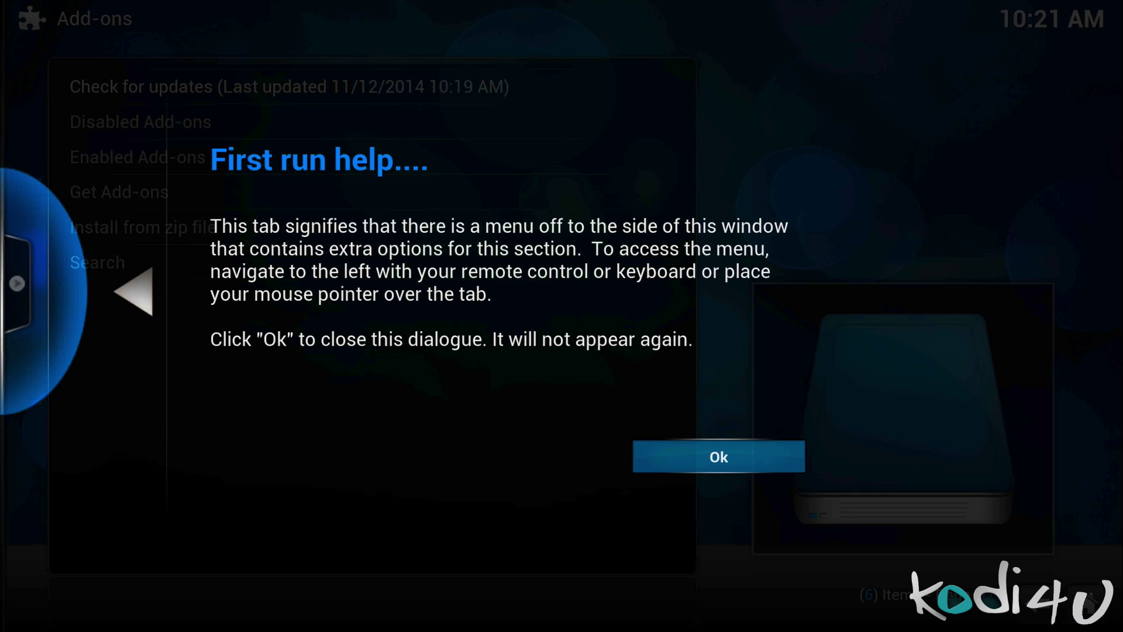
key(Return)
key(Down)
key(Down)
key(Down)
key(Down)
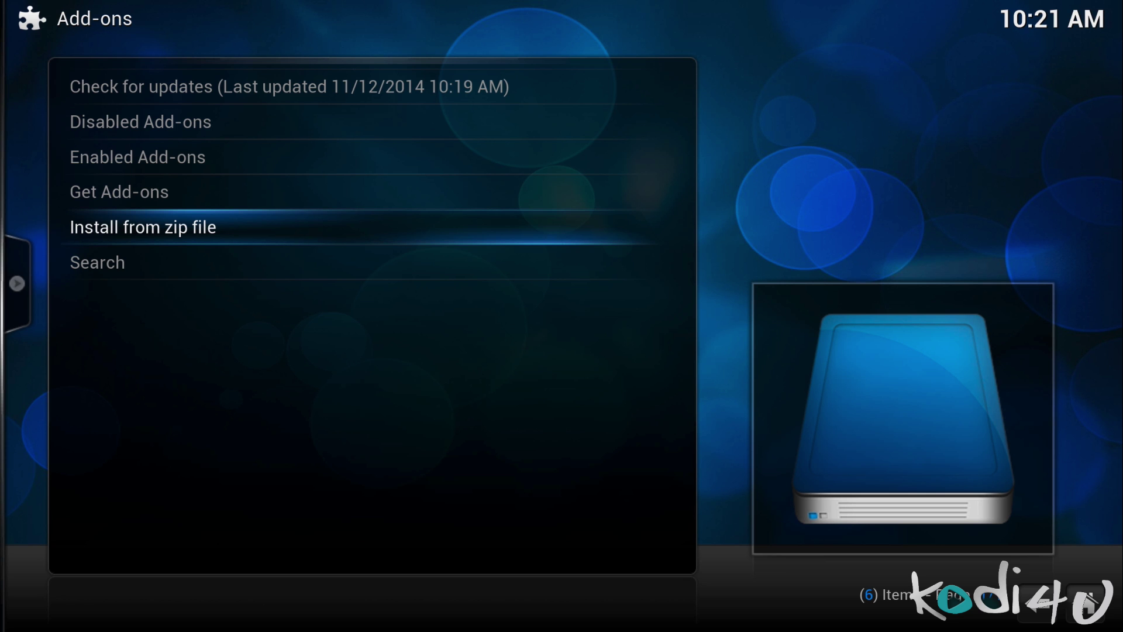
Install the Bromix repository from repository.bromix.zip on the Kodi4U source
key(Return)
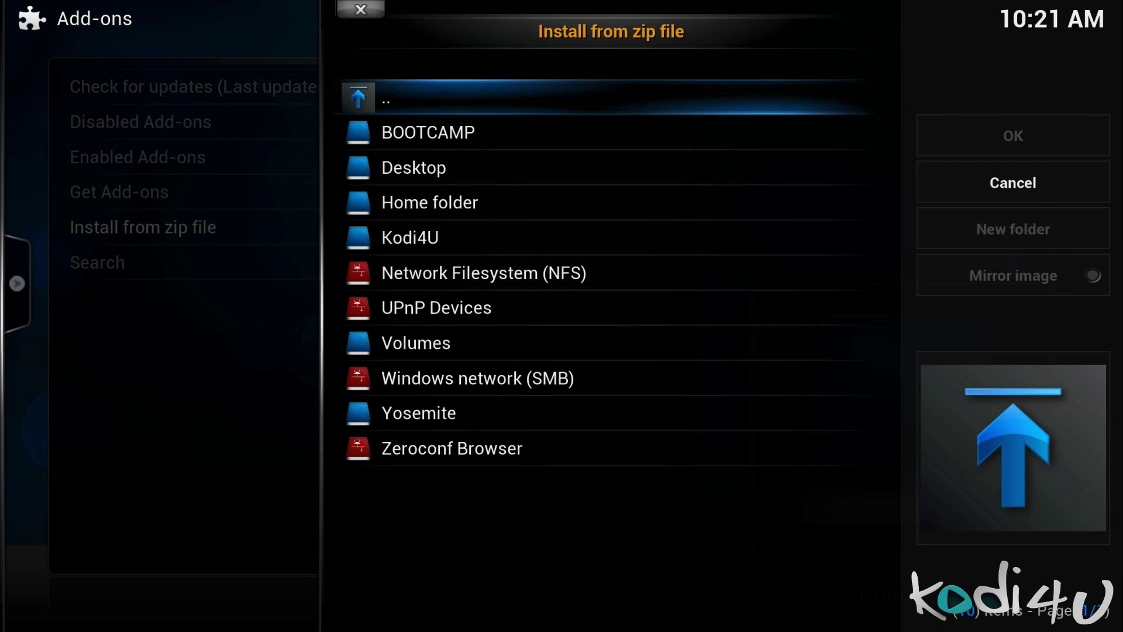
key(Down)
key(Down)
key(Down)
key(Down)
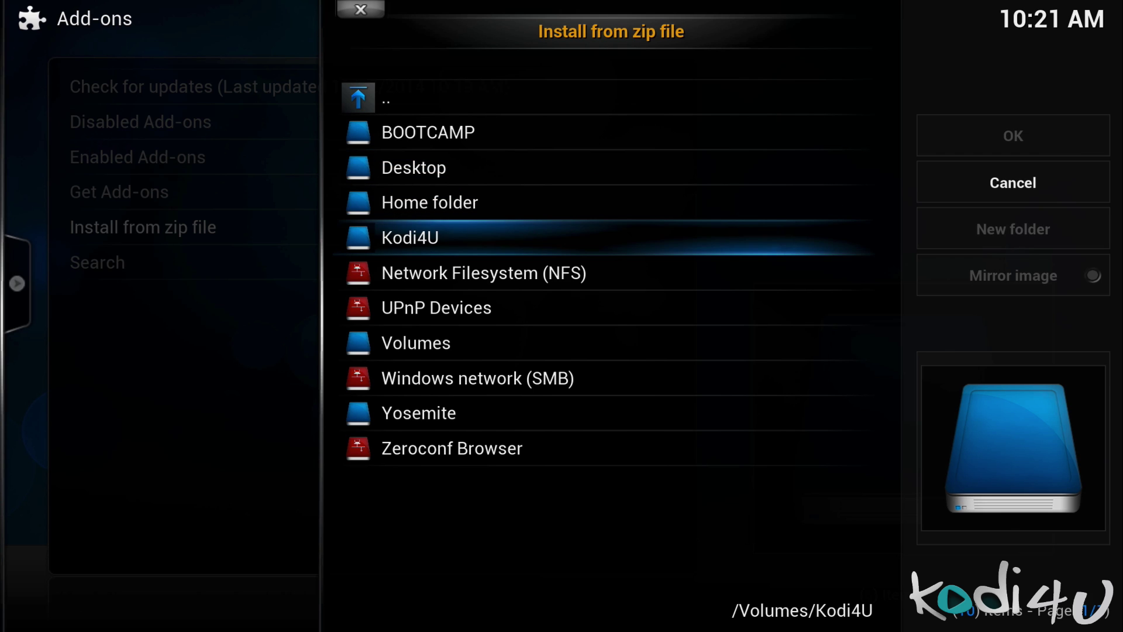
key(Return)
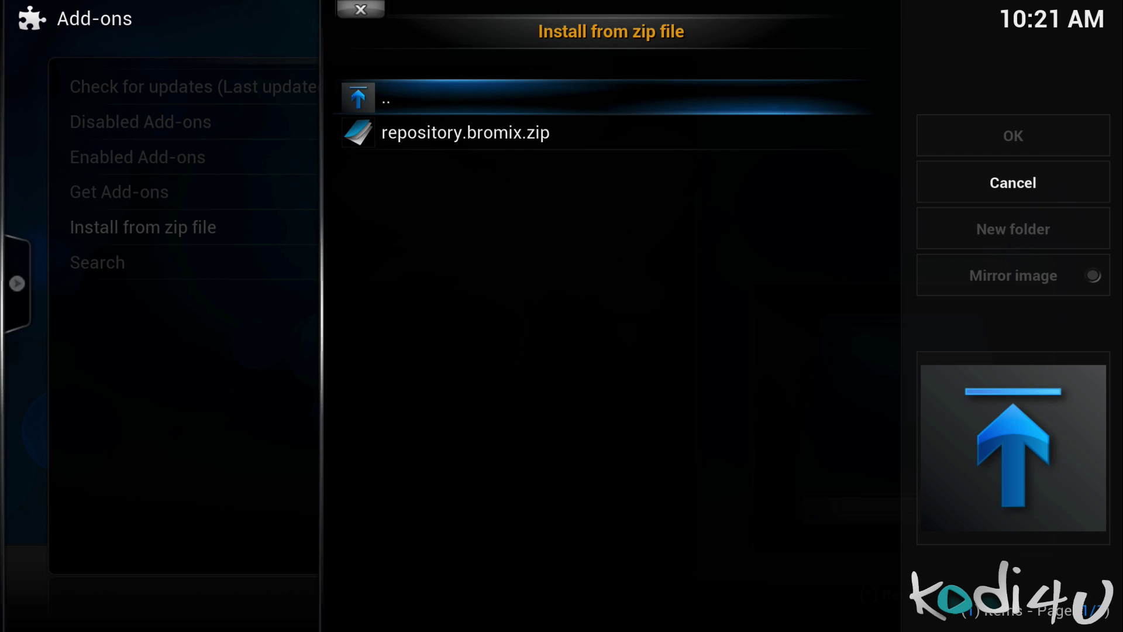
key(Down)
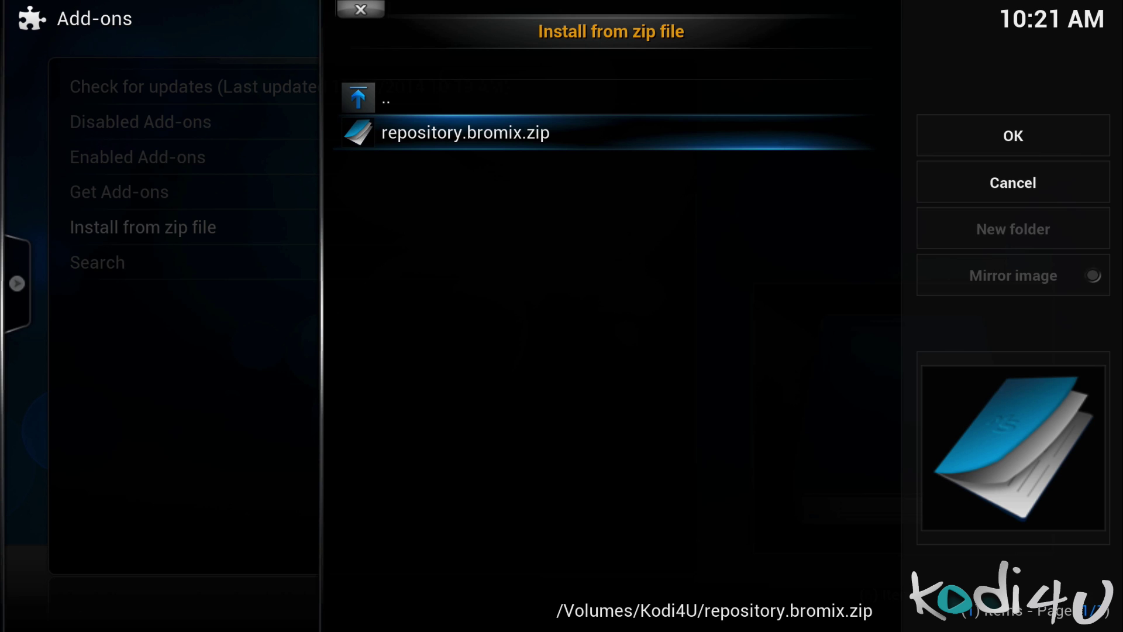
key(Return)
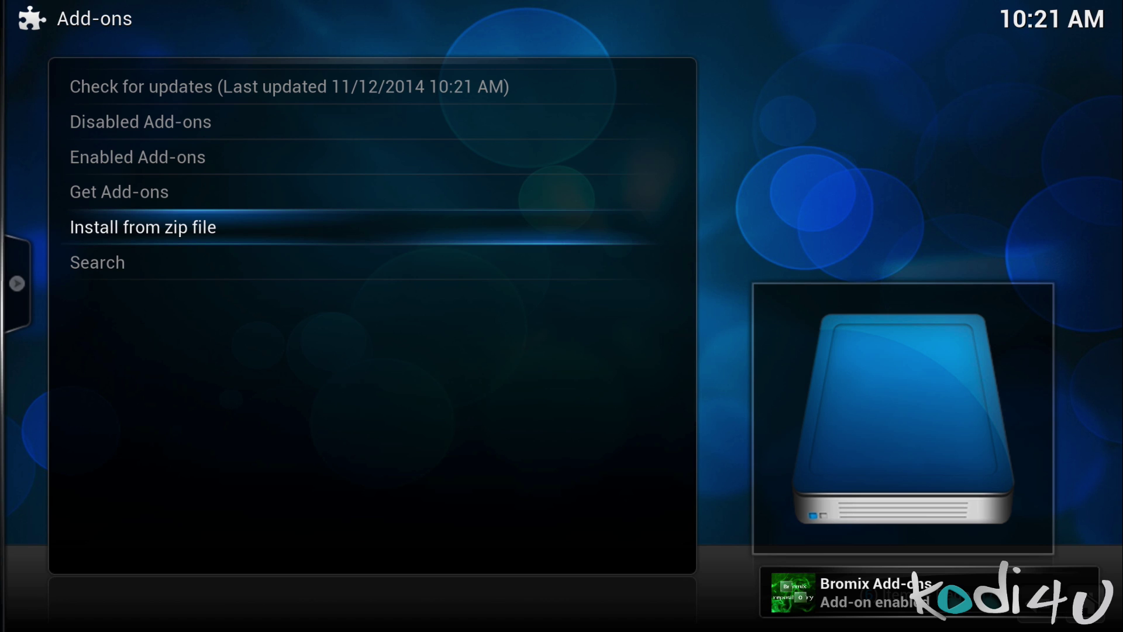
key(Up)
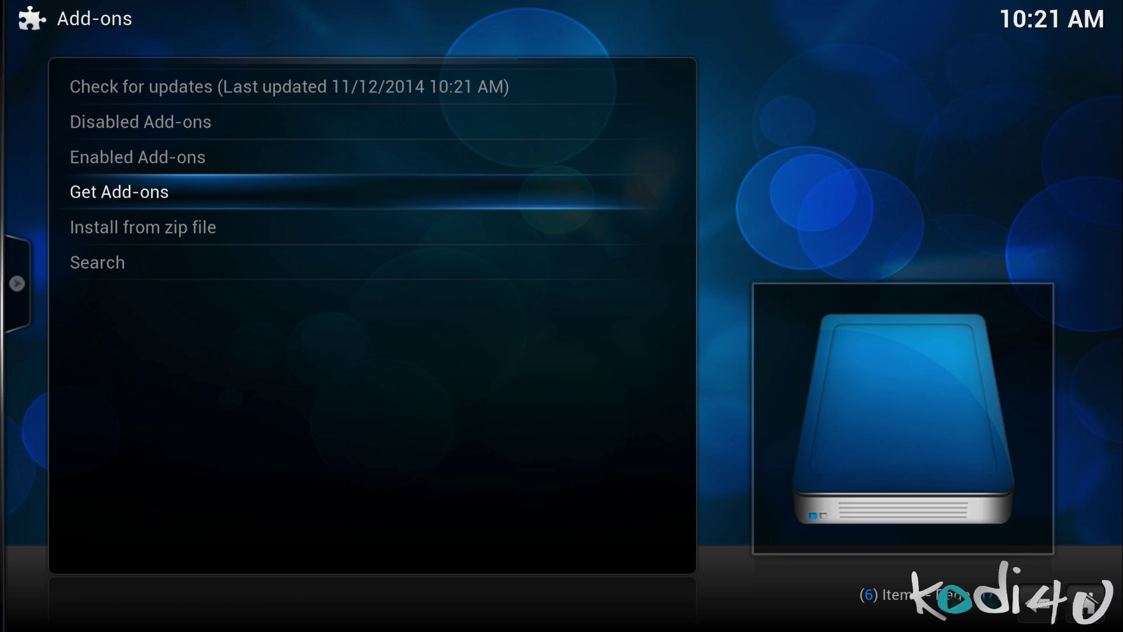
Open the Bromix Add-ons repository under Get Add-ons
key(Return)
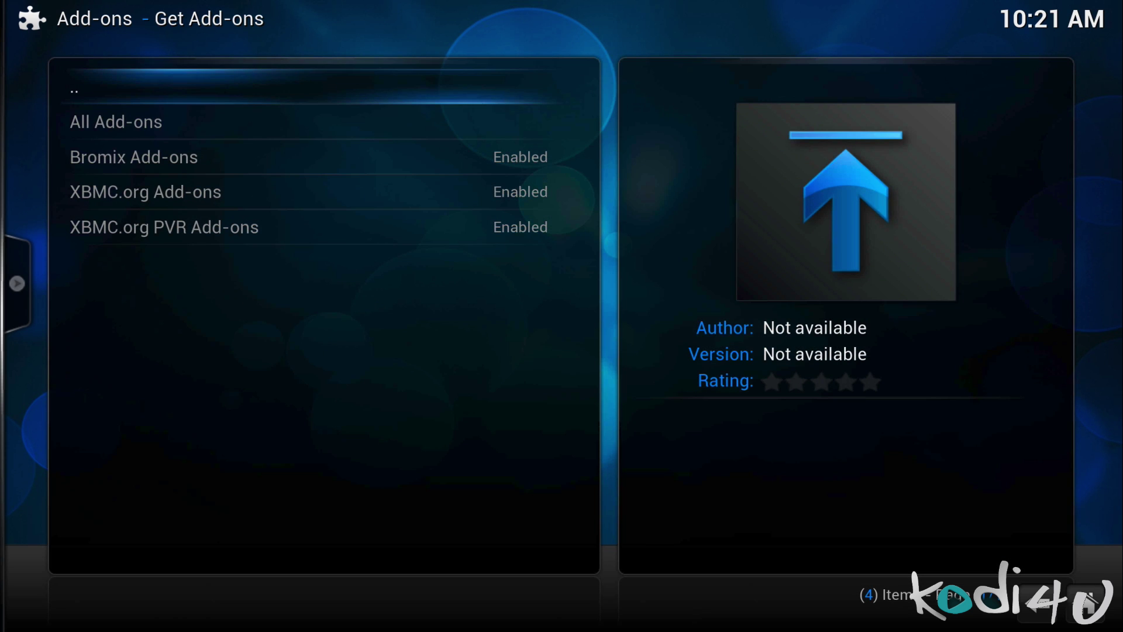
key(Down)
key(Down)
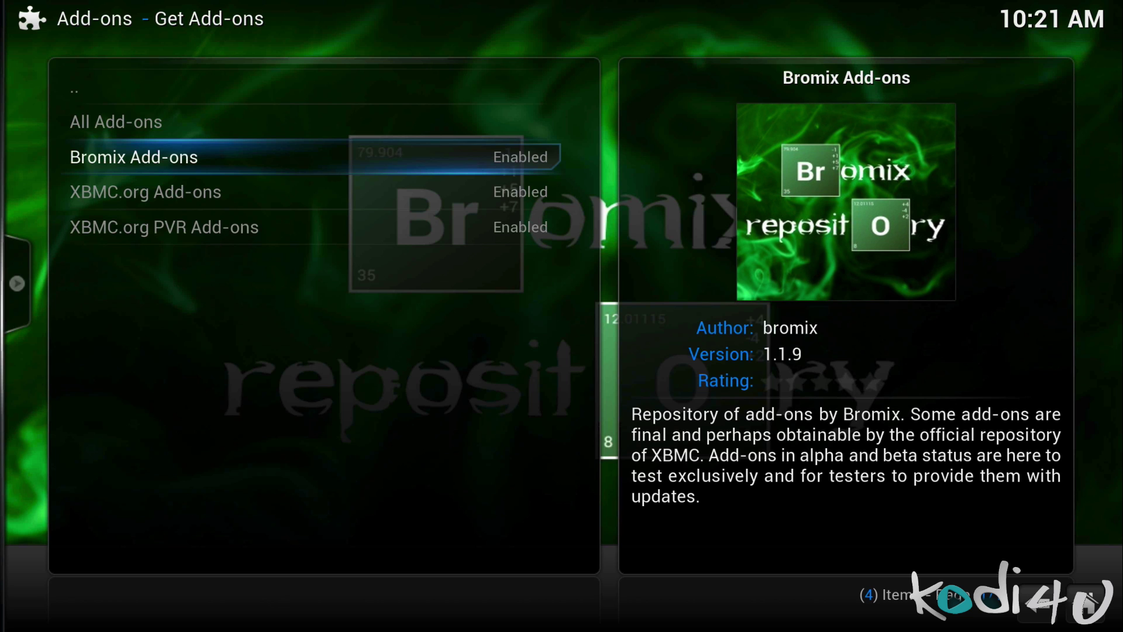
key(Return)
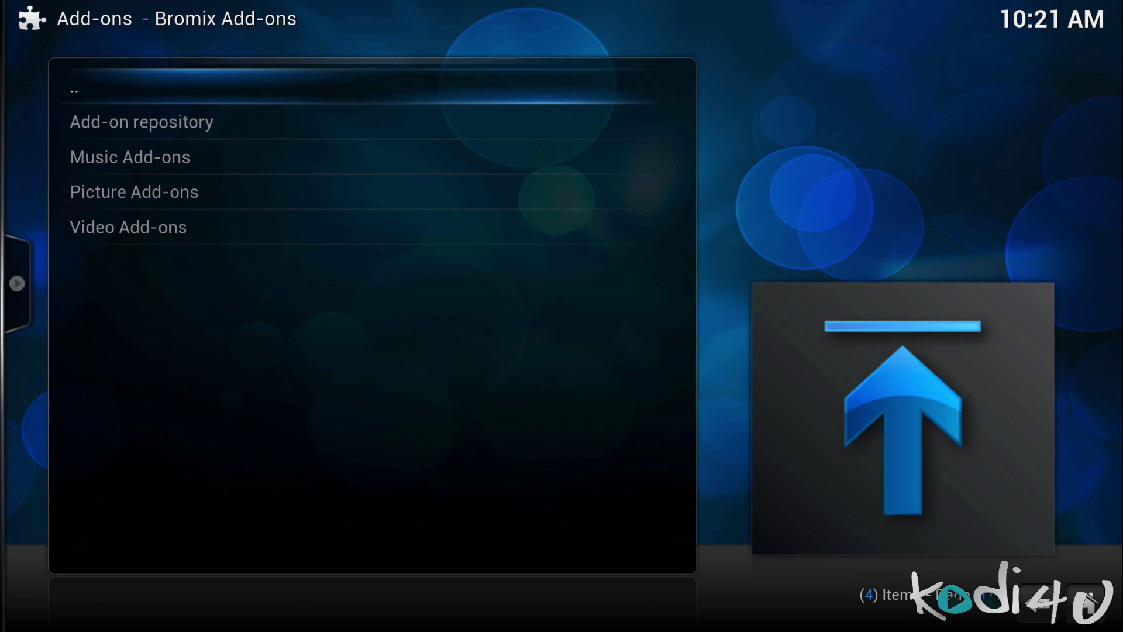
Browse the Bromix Video Add-ons, from 7TV, 9GAG.TV and Break Videos to YouTube
key(Down)
key(Down)
key(Down)
key(Down)
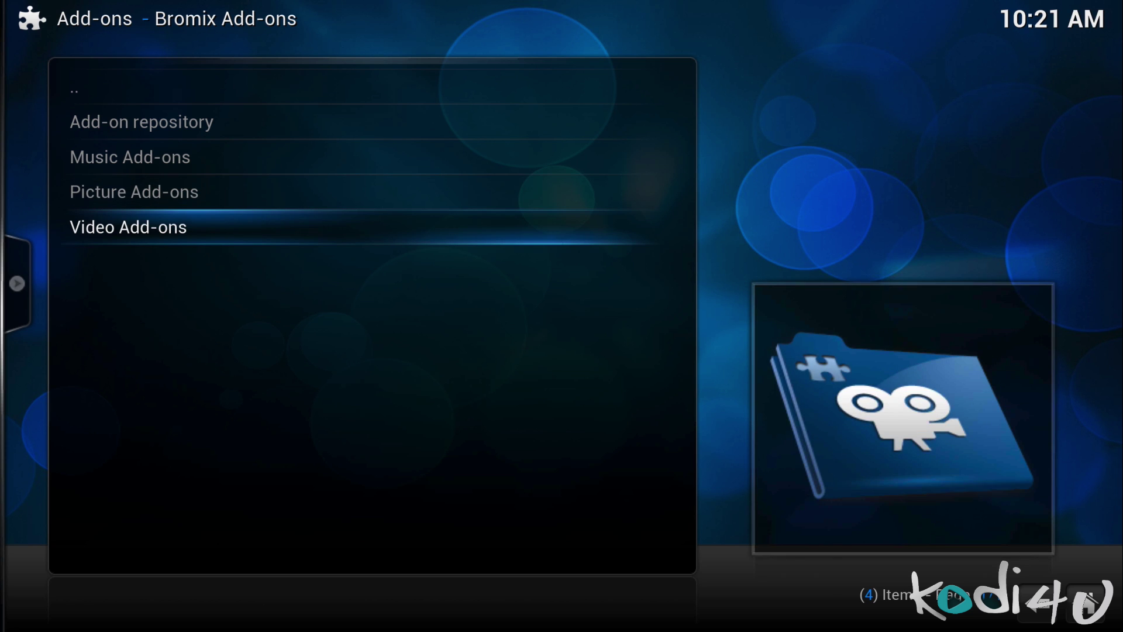
key(Return)
key(Down)
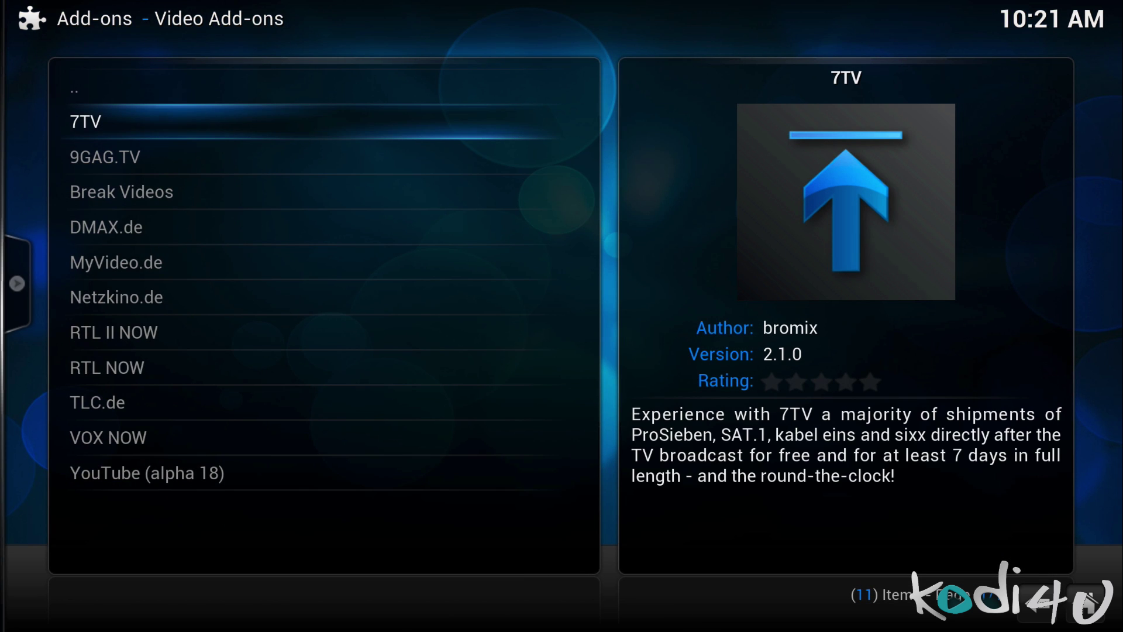
key(Down)
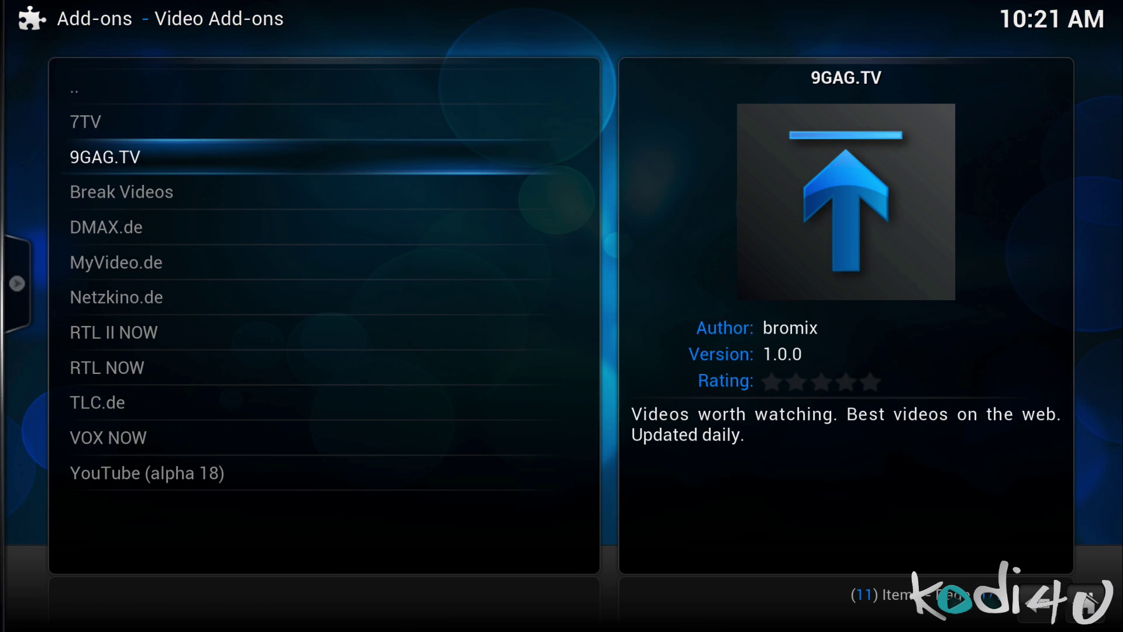
key(Down)
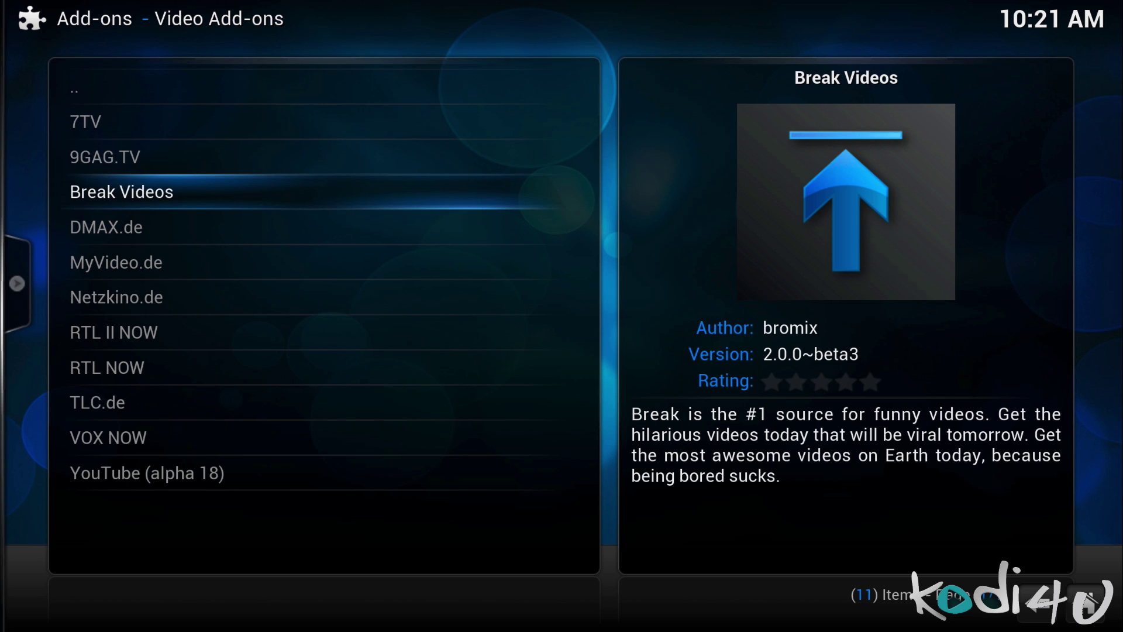
key(Down)
key(Down)
key(Down)
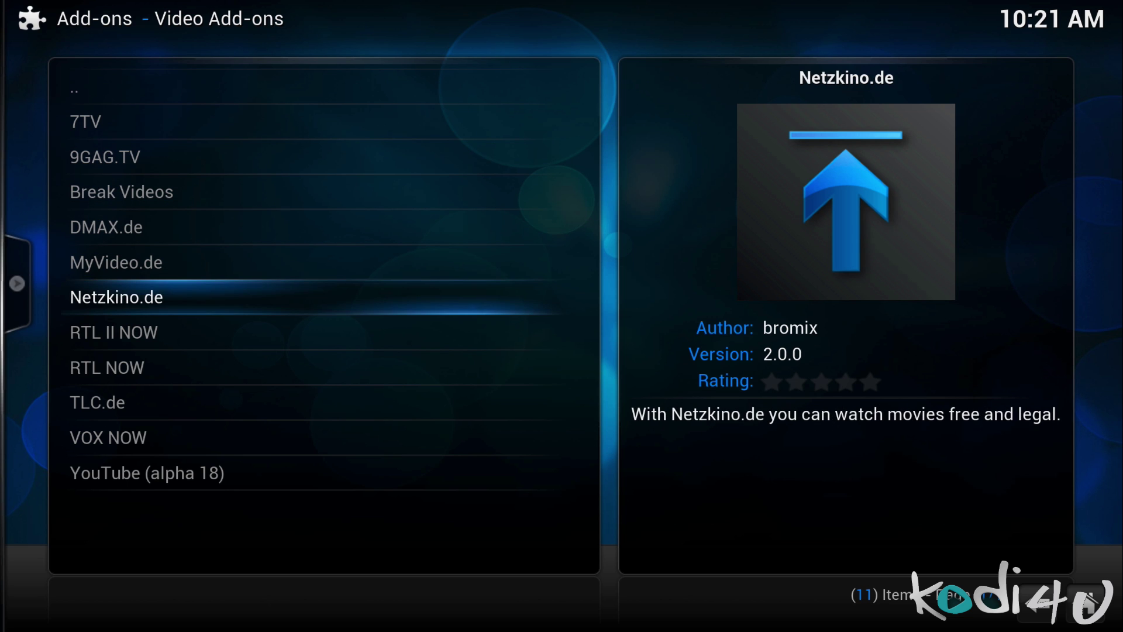
key(Down)
key(Down)
key(Down)
key(Down)
key(Down)
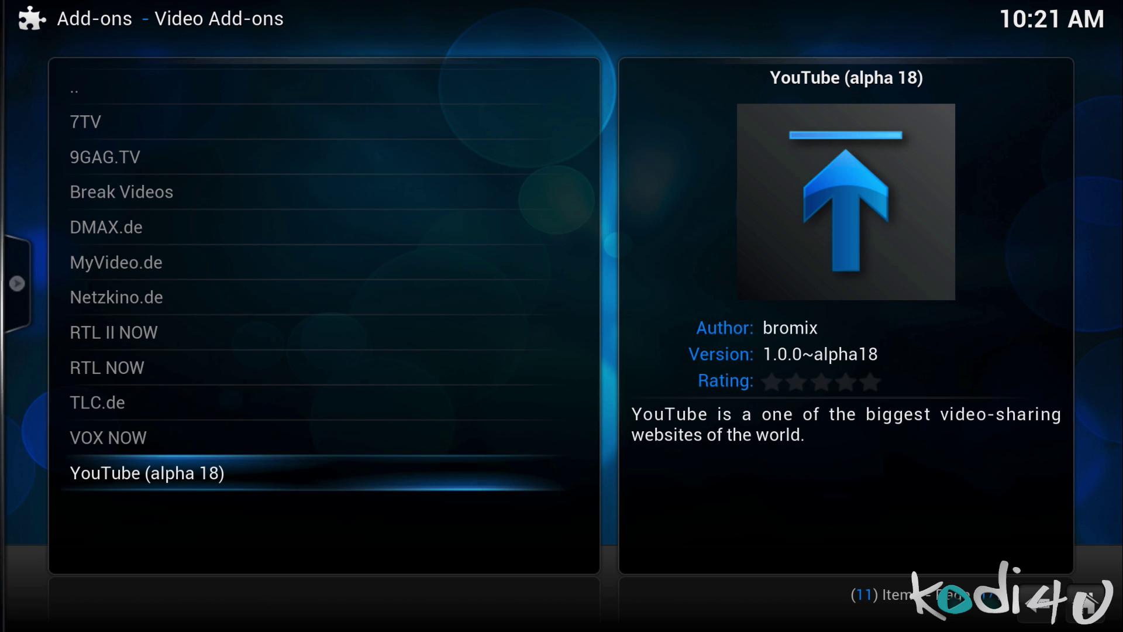
key(Down)
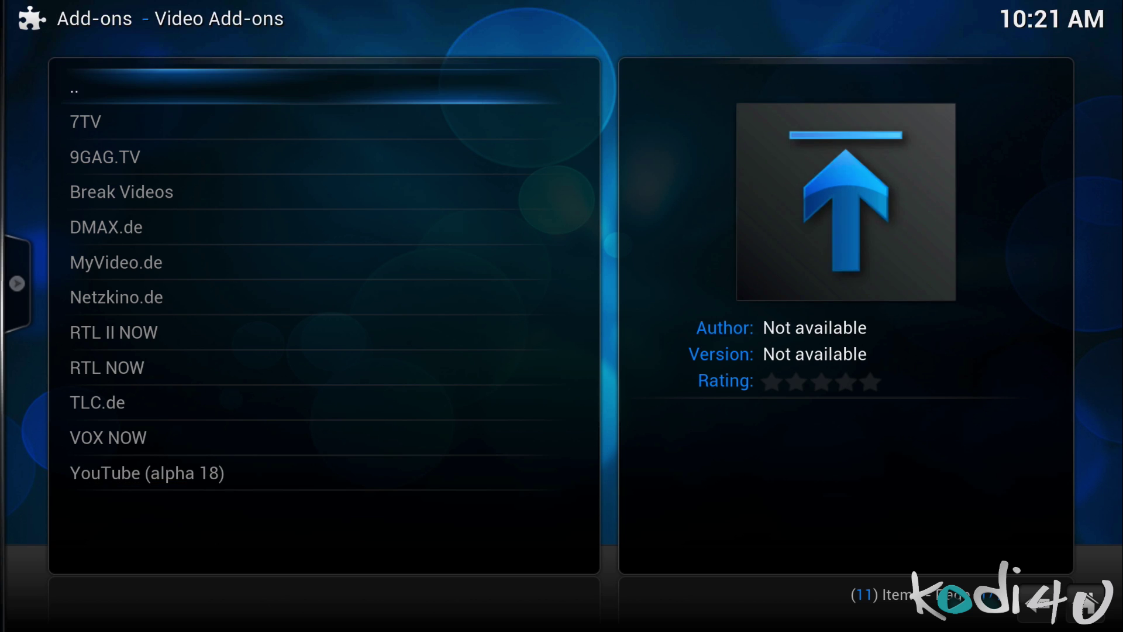
key(Return)
Browse the Bromix Picture Add-ons and Music Add-ons, returning to the category list
key(Up)
key(Return)
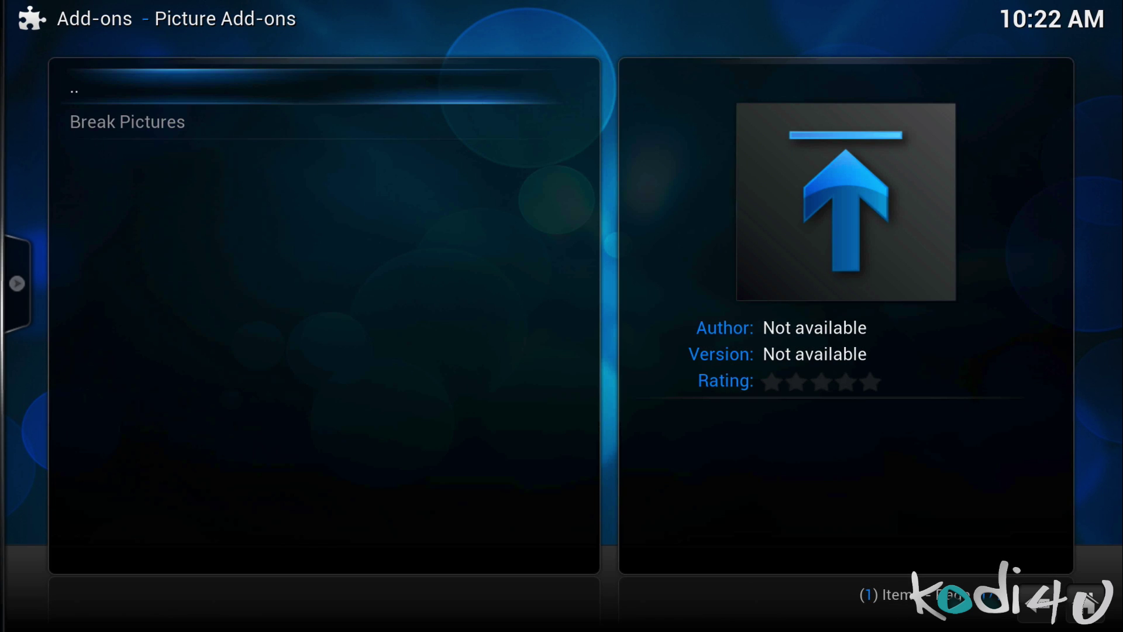
key(Return)
key(Up)
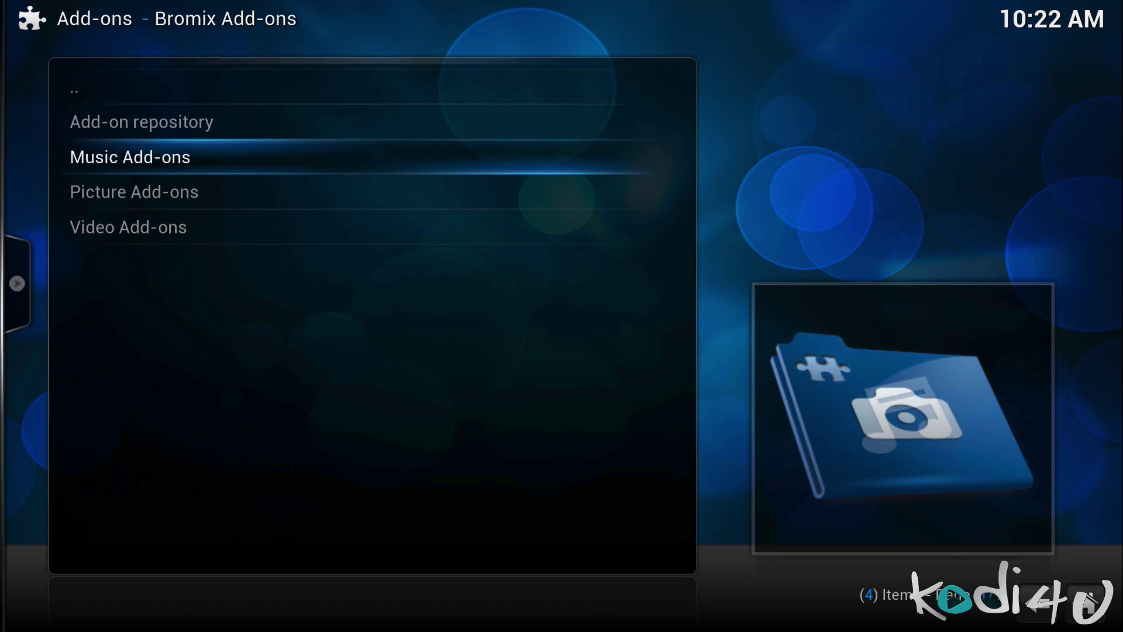
key(Return)
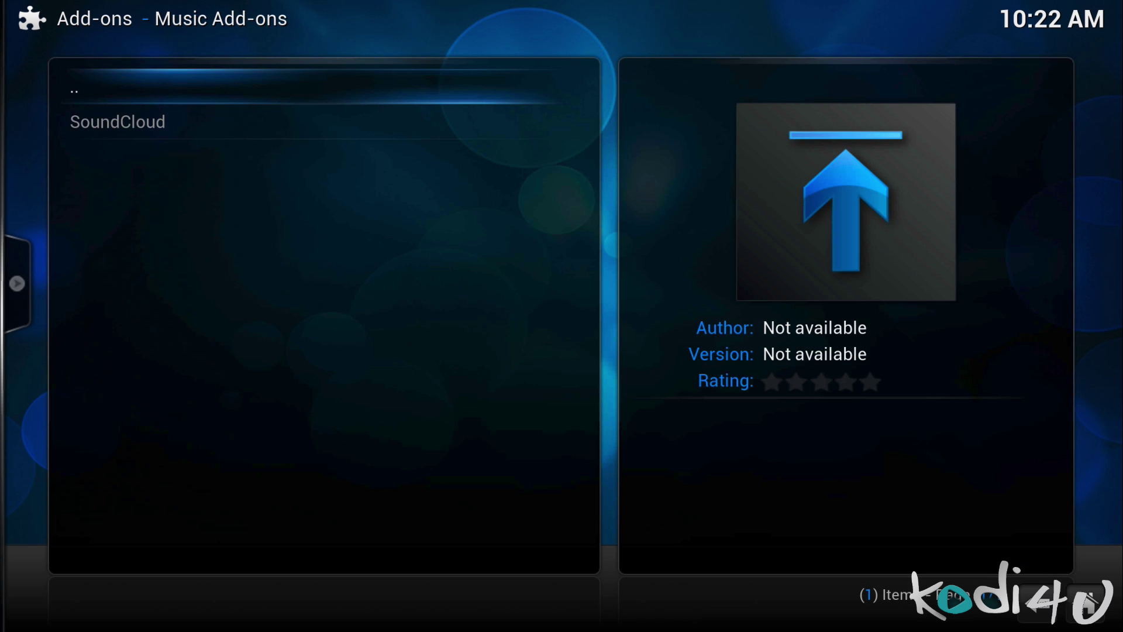
key(Return)
key(Up)
key(Up)
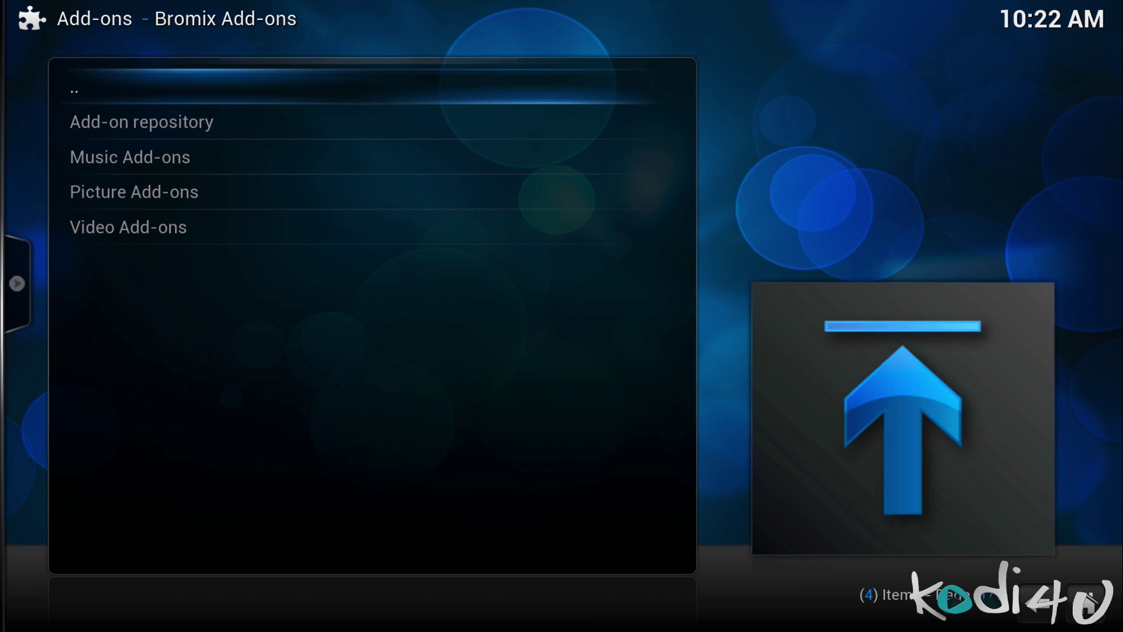